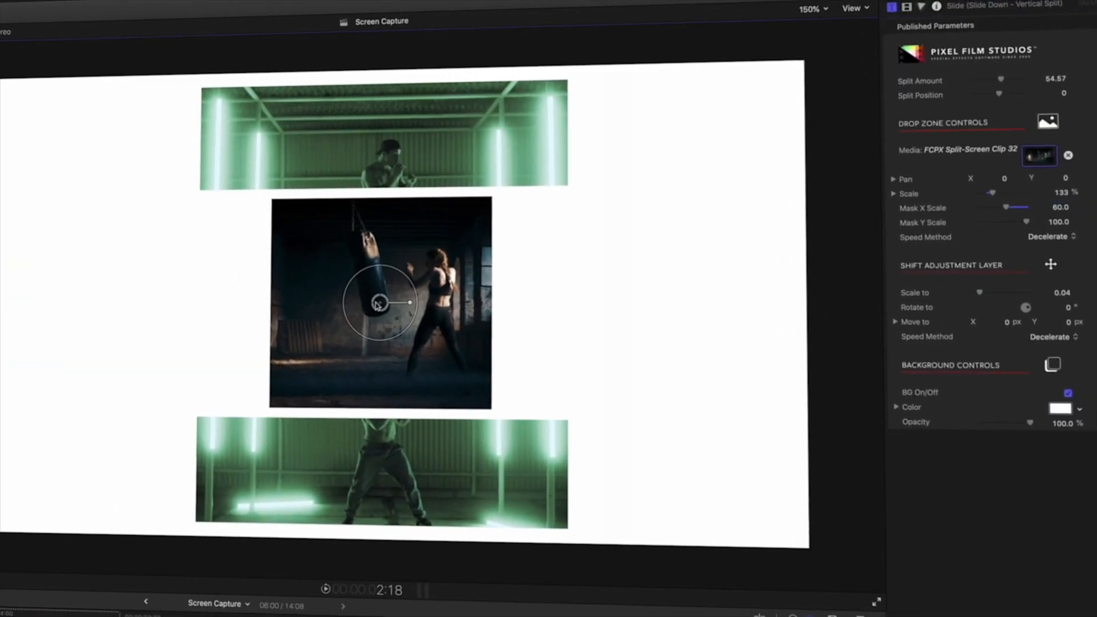
- Shift the split-screen clips left and adjust the vertical Move offset on the split preset
{"action": "left_click_drag", "start_coordinate": [378, 303], "coordinate": [211, 295]}
{"action": "left_click", "coordinate": [1058, 314]}
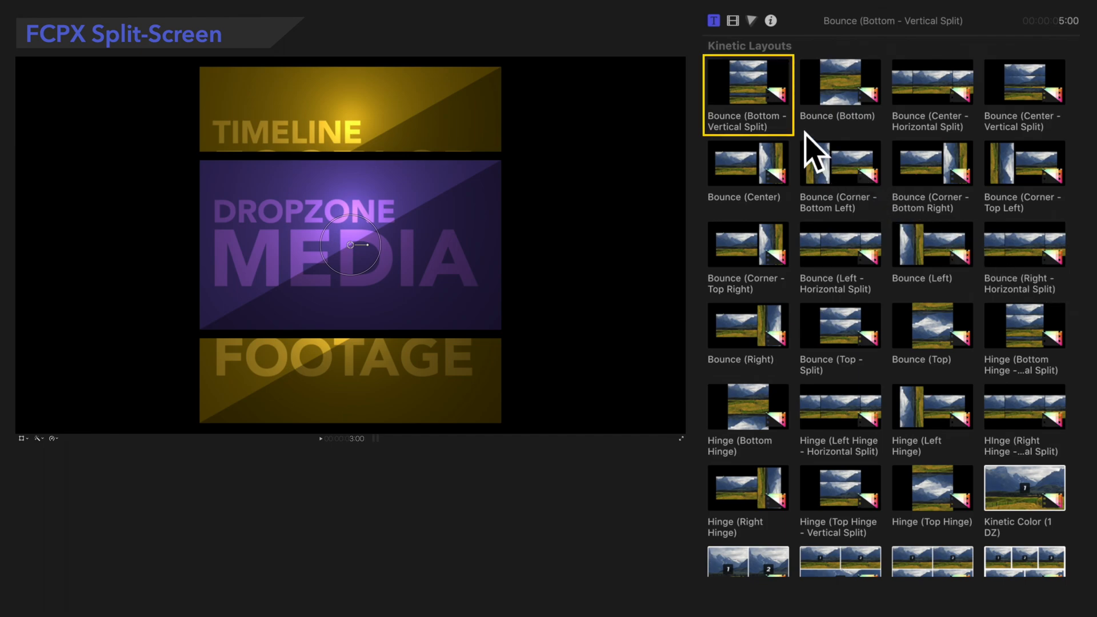
- Apply the Bounce (Bottom - Vertical Split) layout from the Kinetic Layouts browser
{"action": "left_click", "coordinate": [753, 94]}
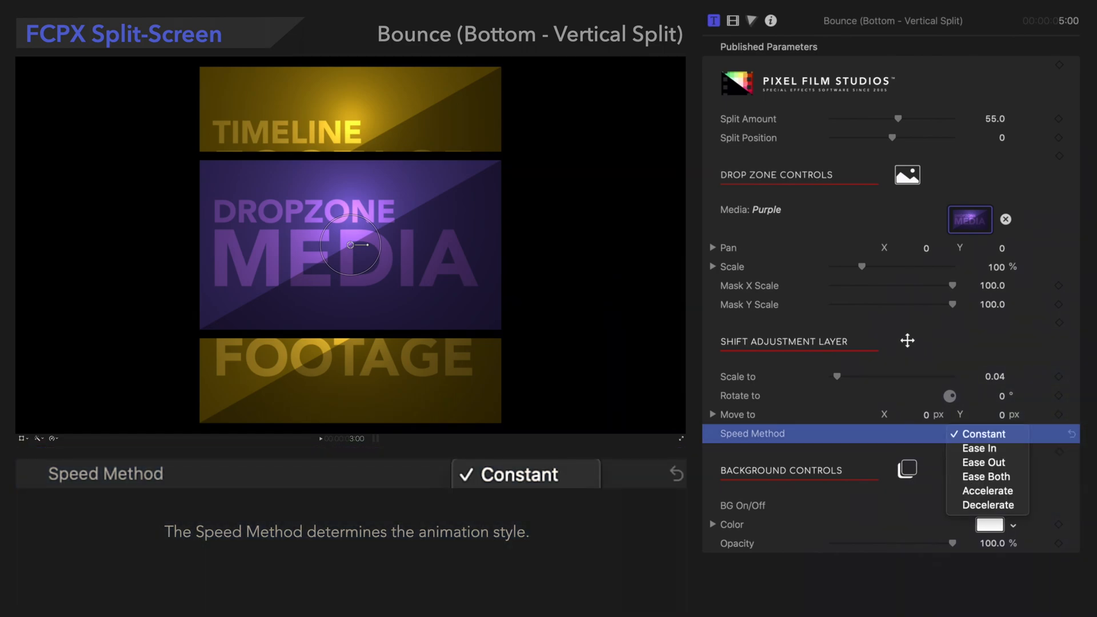
- Set the Shift Adjustment Layer's Speed Method to Accelerate
{"action": "left_click", "coordinate": [1017, 492]}
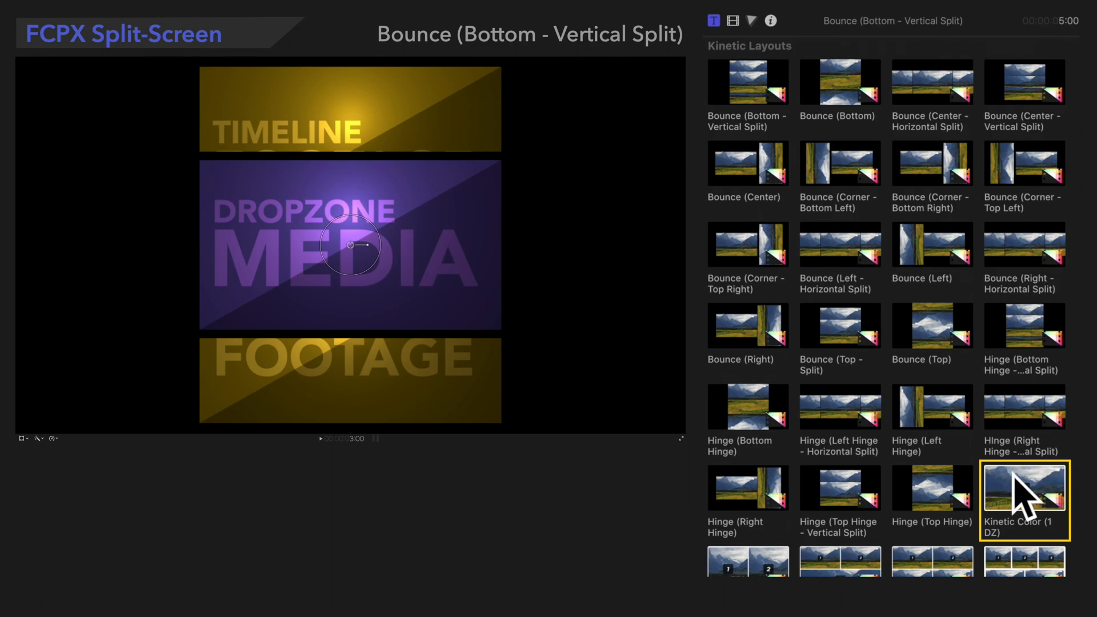
- Apply the Kinetic Color (1 DZ) layout with its drop zone empty
{"action": "left_click", "coordinate": [1025, 489]}
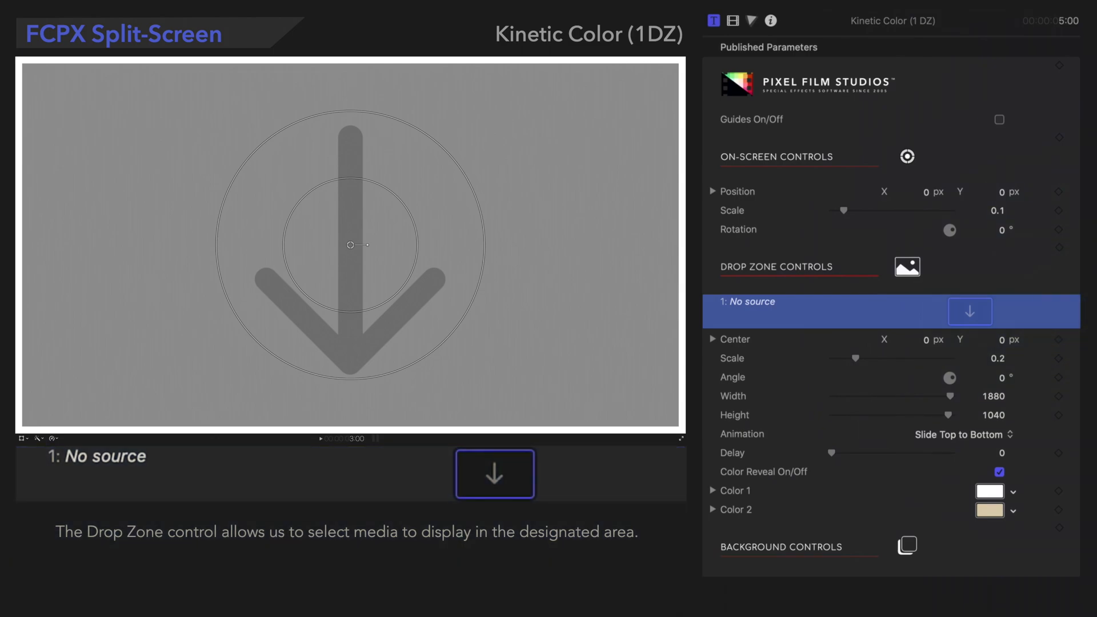
- Assign the Purple DROPZONE MEDIA clip as the Kinetic Color drop zone source
{"action": "left_click", "coordinate": [969, 311]}
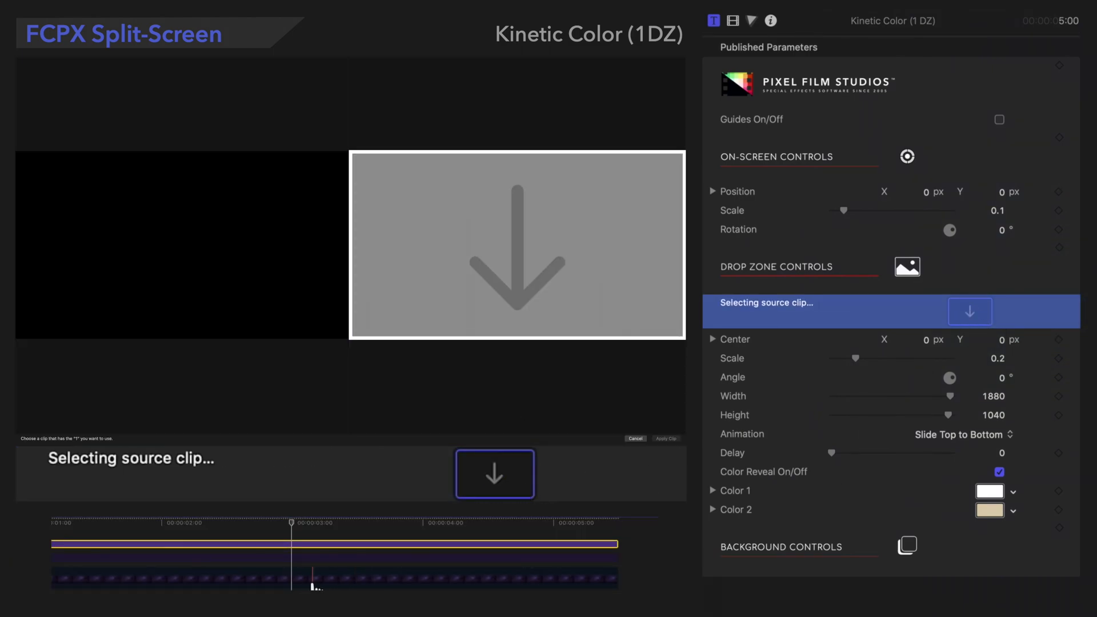
{"action": "left_click", "coordinate": [294, 585]}
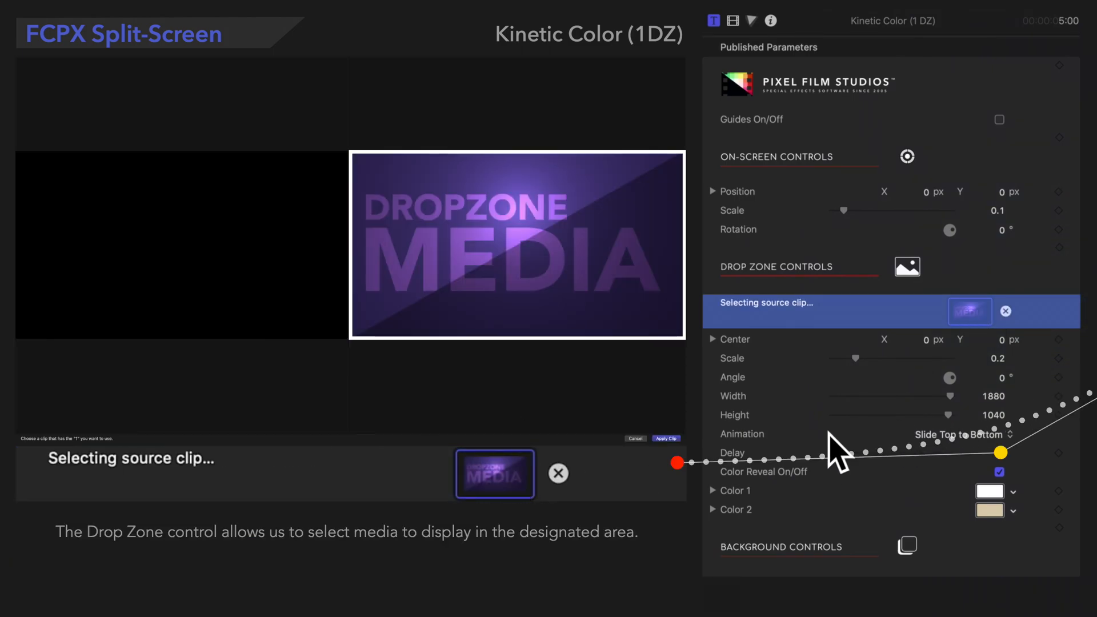
{"action": "left_click", "coordinate": [666, 438]}
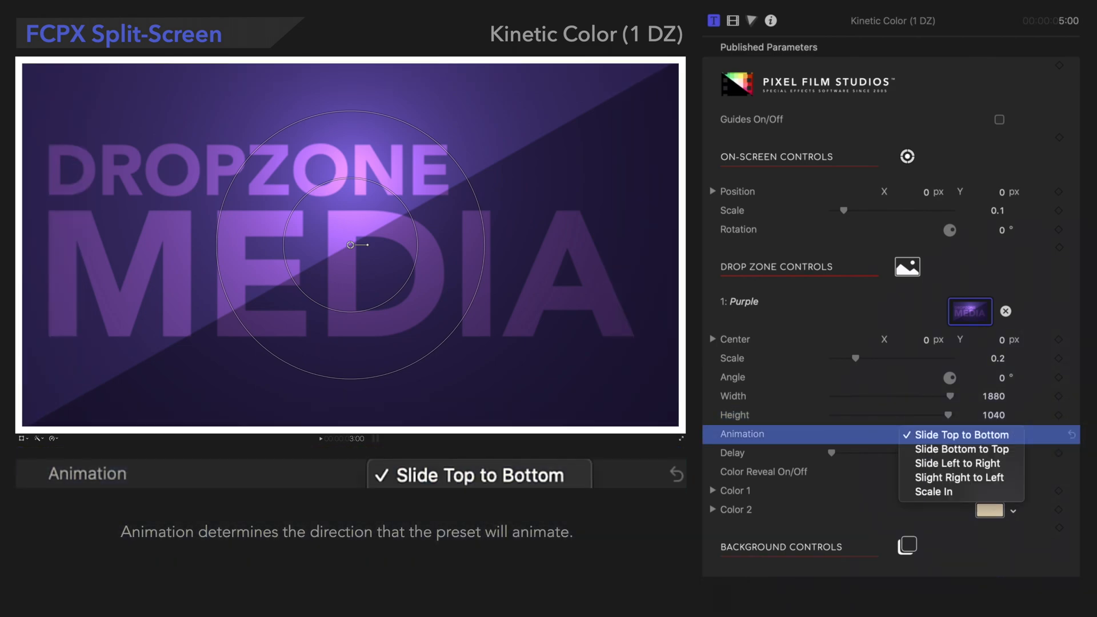
- Keep the Slide Top to Bottom animation and switch Color Reveal off
{"action": "left_click", "coordinate": [996, 495]}
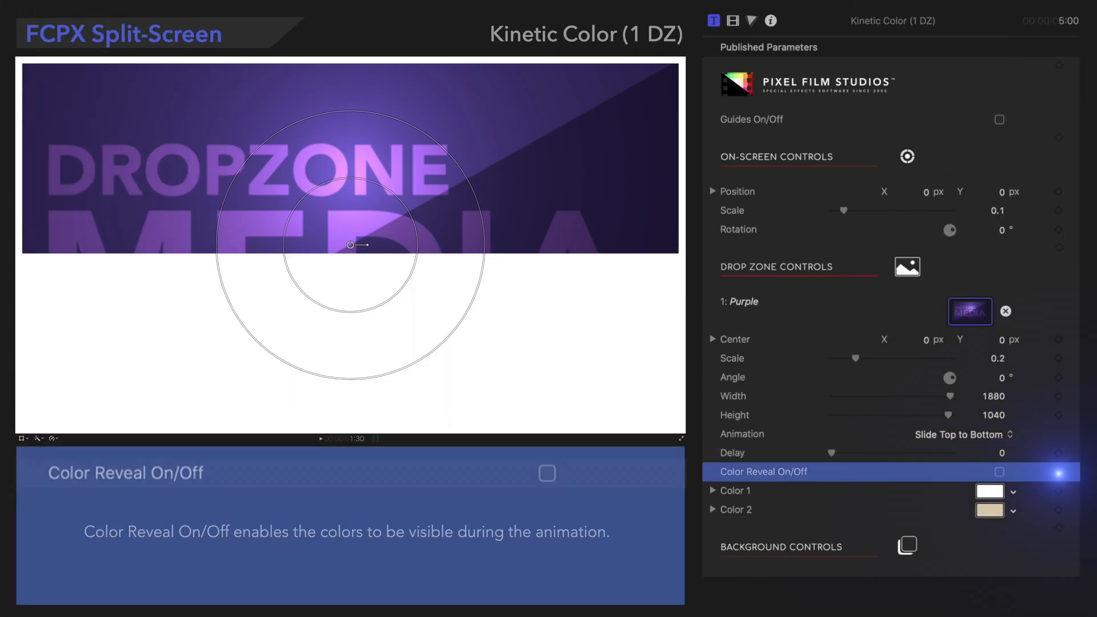
- Re-enable Color Reveal with Color 1 black and Color 2 lowered to neutral grey
{"action": "left_click", "coordinate": [997, 470]}
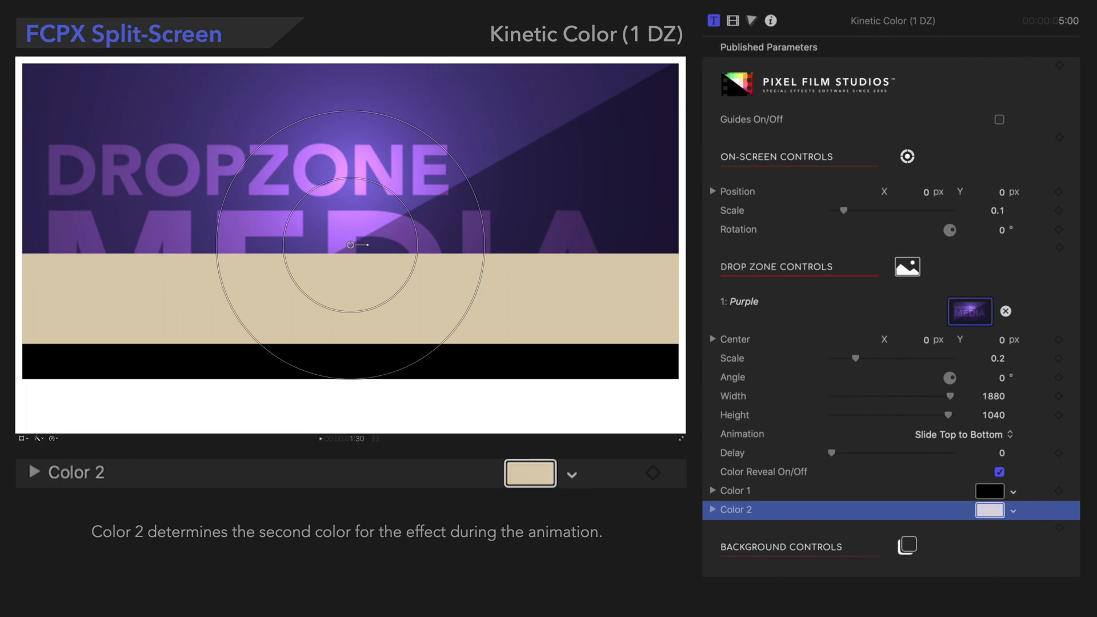
{"action": "left_click_drag", "start_coordinate": [612, 189], "coordinate": [552, 162]}
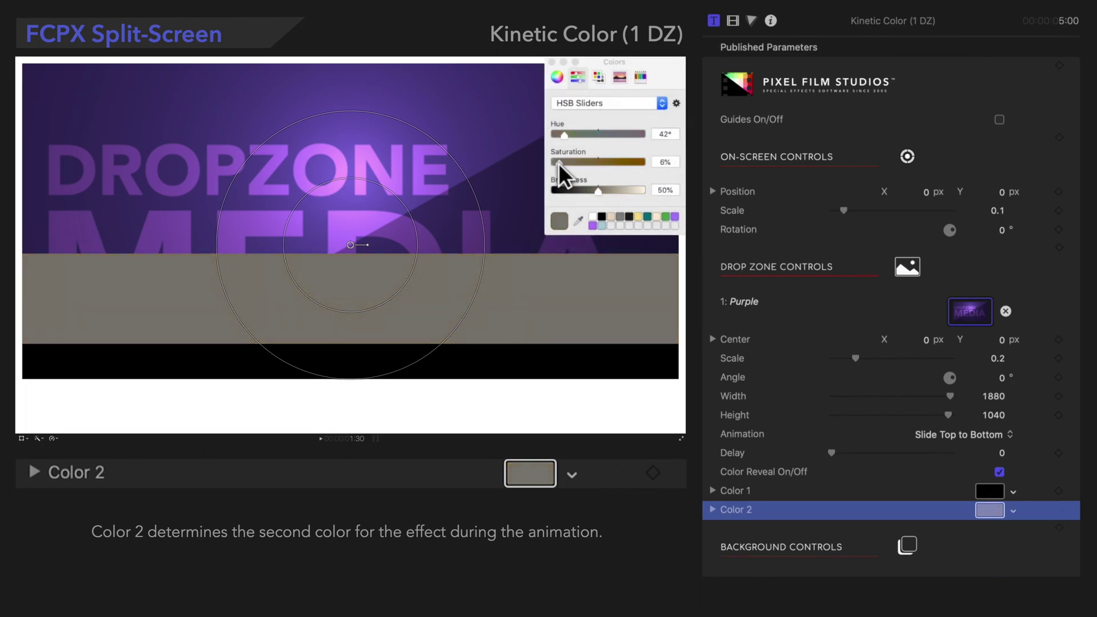
{"action": "left_click", "coordinate": [550, 63]}
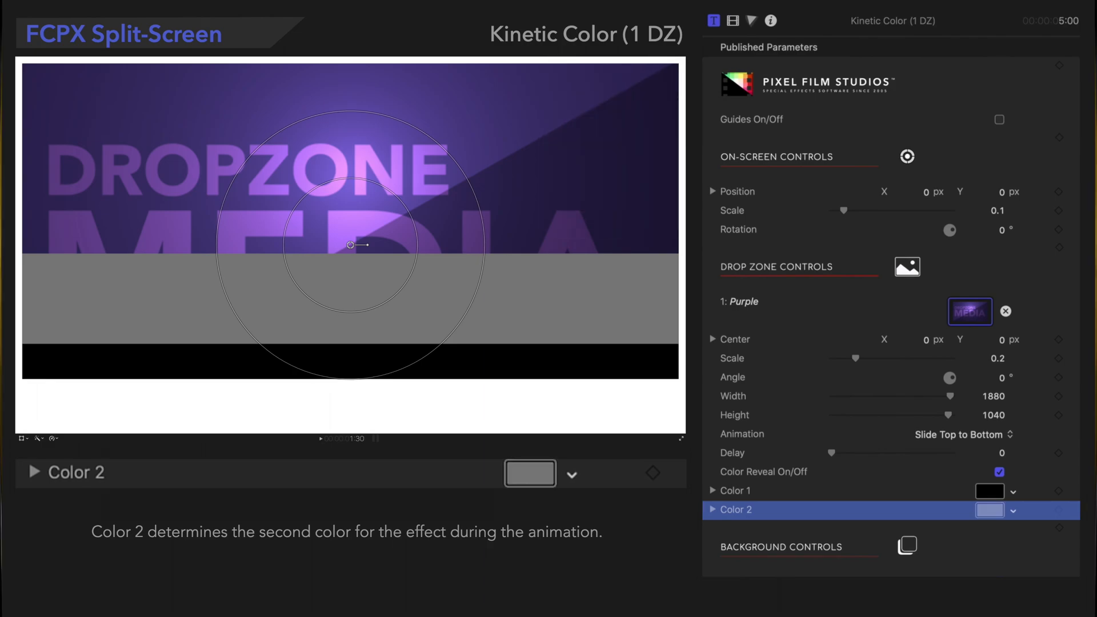